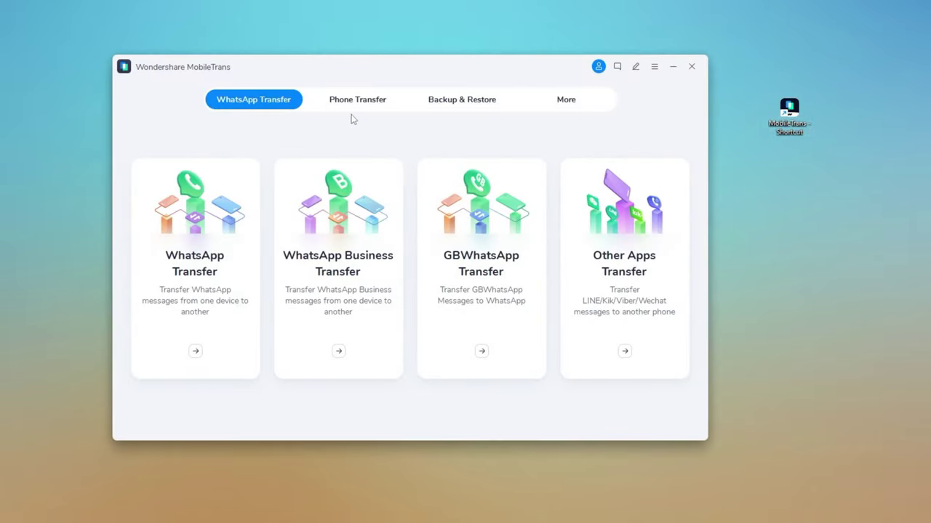
Start a Phone to Phone transfer from the iPhone 11 to the new iPhone
{"action": "left_click", "coordinate": [354, 102]}
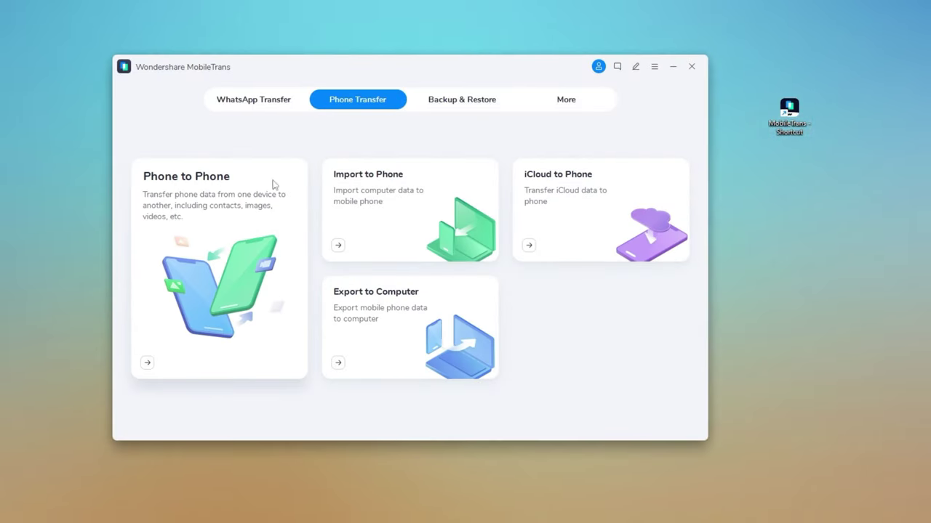
{"action": "left_click", "coordinate": [216, 201]}
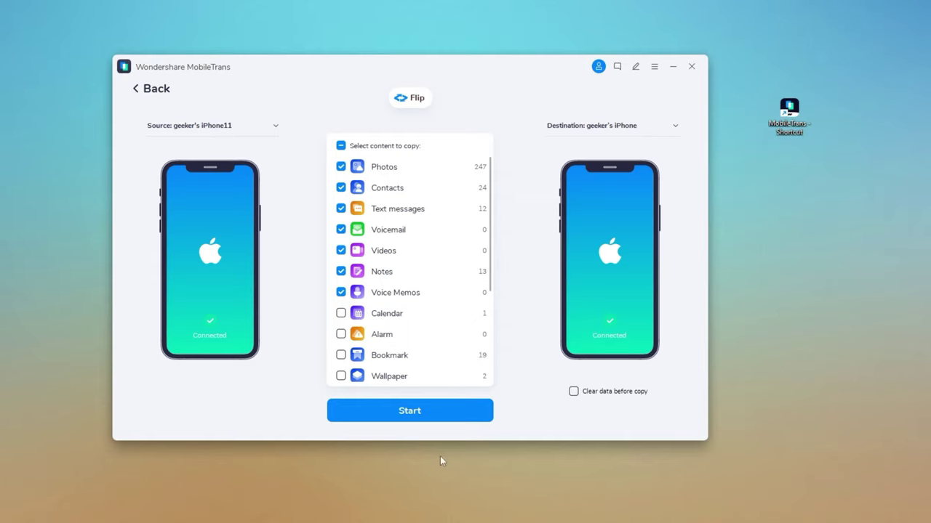
Transfer the ticked data, including all 12 text messages, and dismiss the restart notice
{"action": "left_click", "coordinate": [422, 410]}
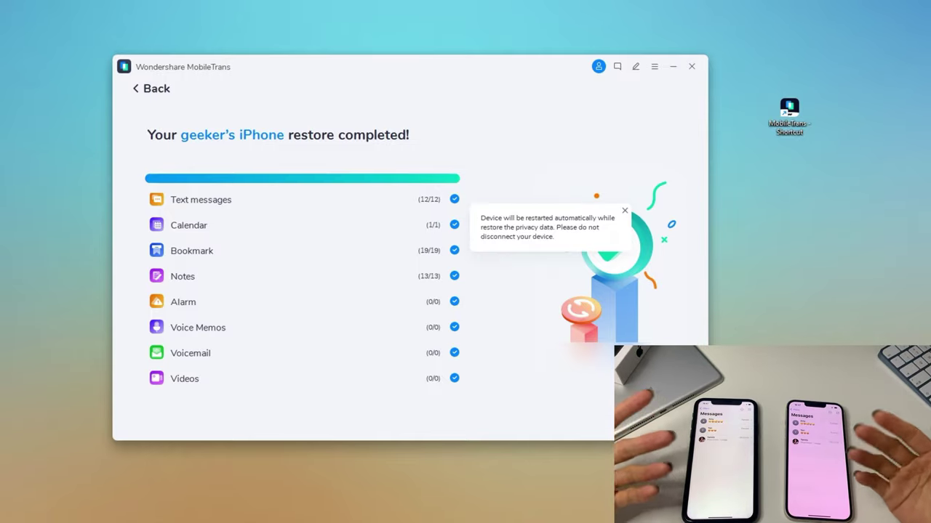
{"action": "left_click", "coordinate": [624, 211]}
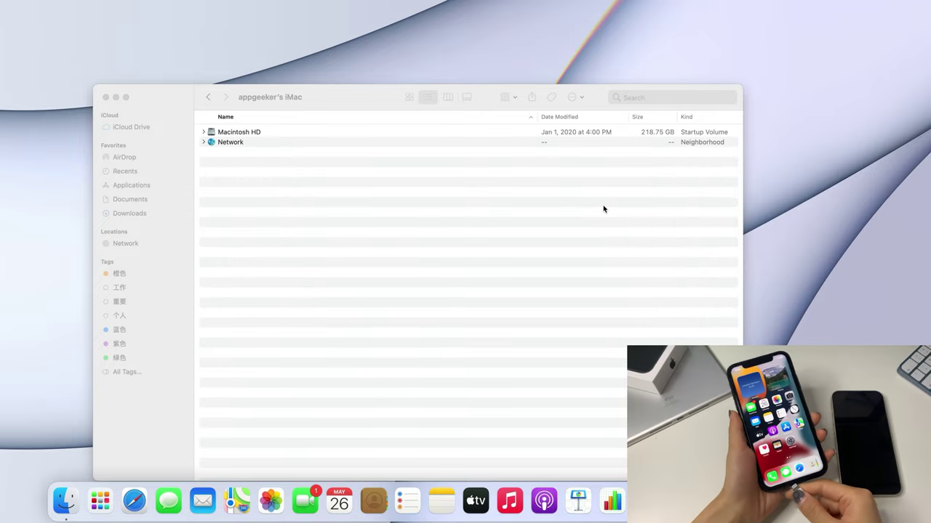
Select the iPhone 11 in Finder's sidebar and back it up to this Mac
{"action": "left_click", "coordinate": [141, 248]}
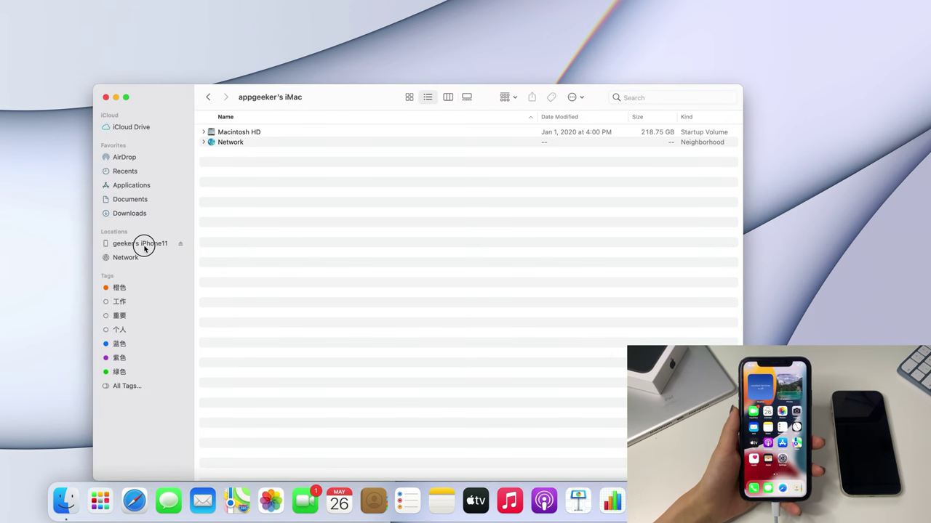
{"action": "left_click", "coordinate": [144, 246]}
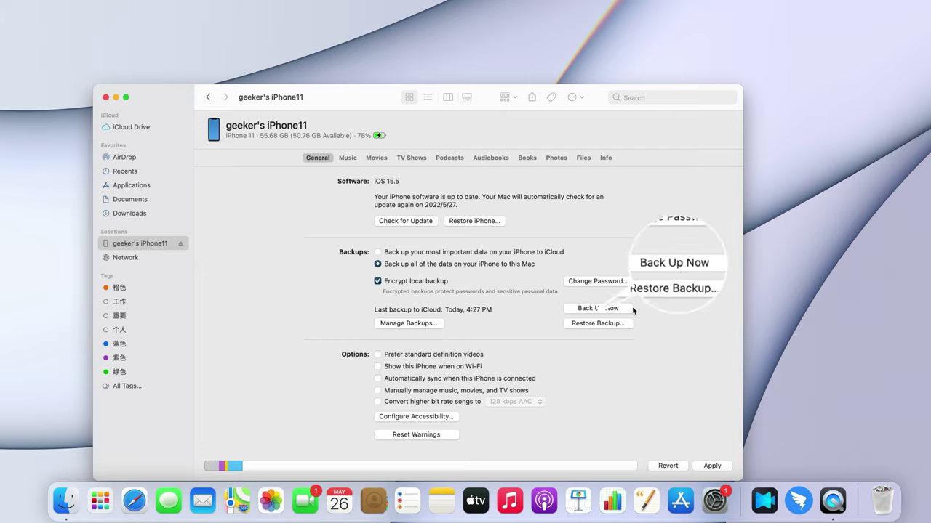
{"action": "left_click", "coordinate": [597, 308]}
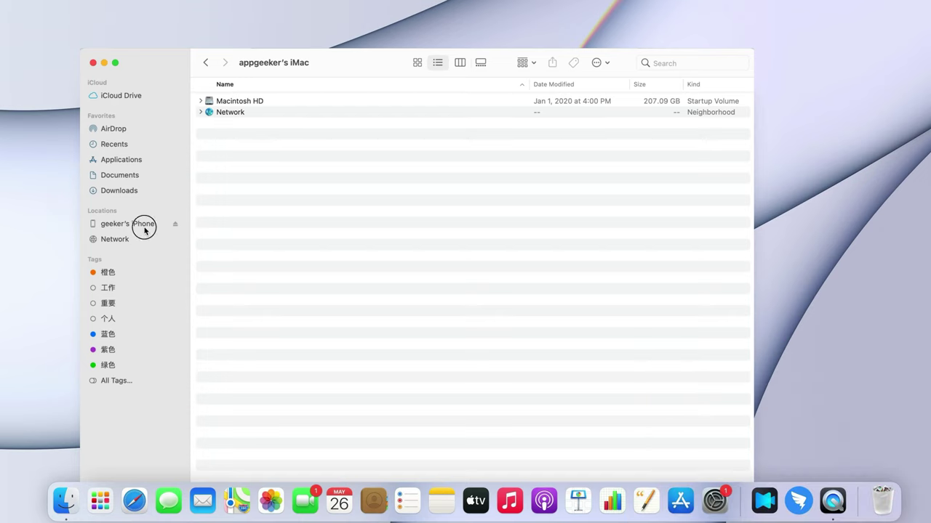
Select the newly connected iPhone 13 in Finder and set it up as a new device
{"action": "left_click", "coordinate": [144, 227]}
{"action": "left_click", "coordinate": [491, 307]}
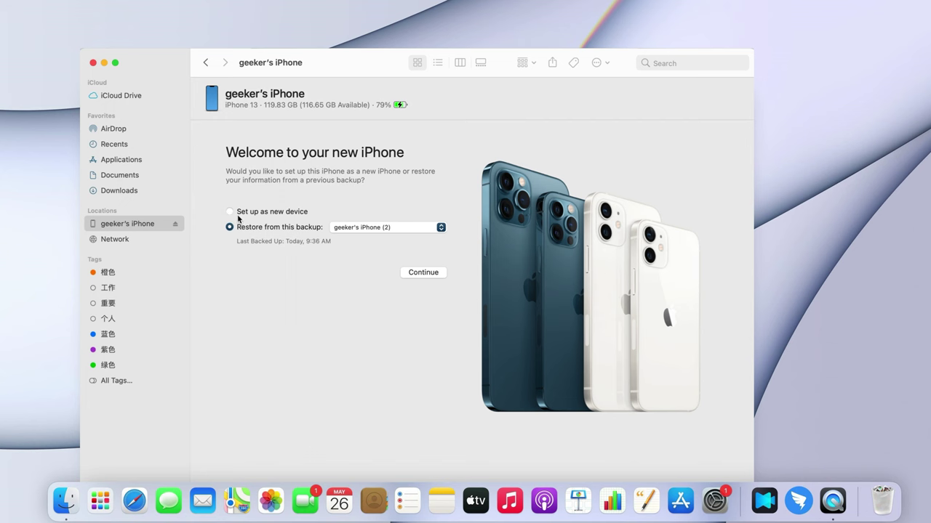
{"action": "left_click", "coordinate": [231, 211]}
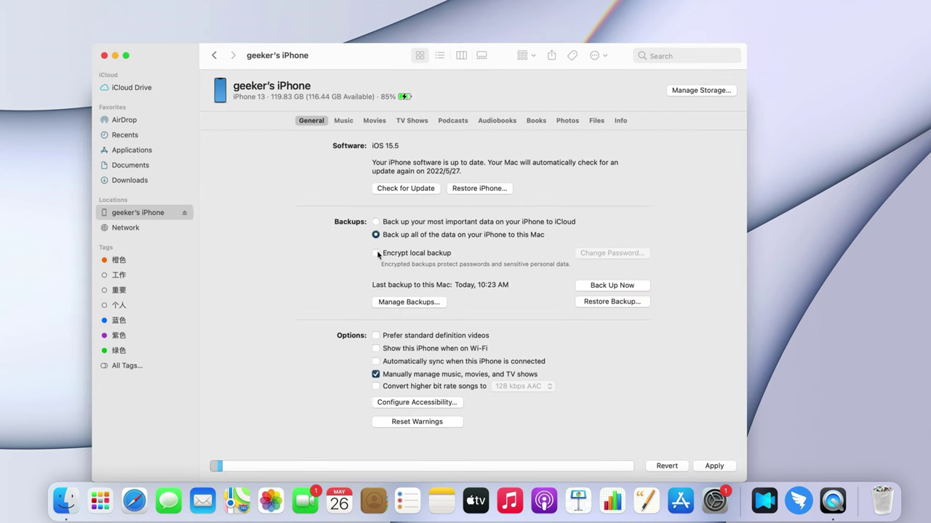
Enable local backup encryption and restore the iPhone 13 from the chosen iPhone 11 backup
{"action": "left_click", "coordinate": [376, 253]}
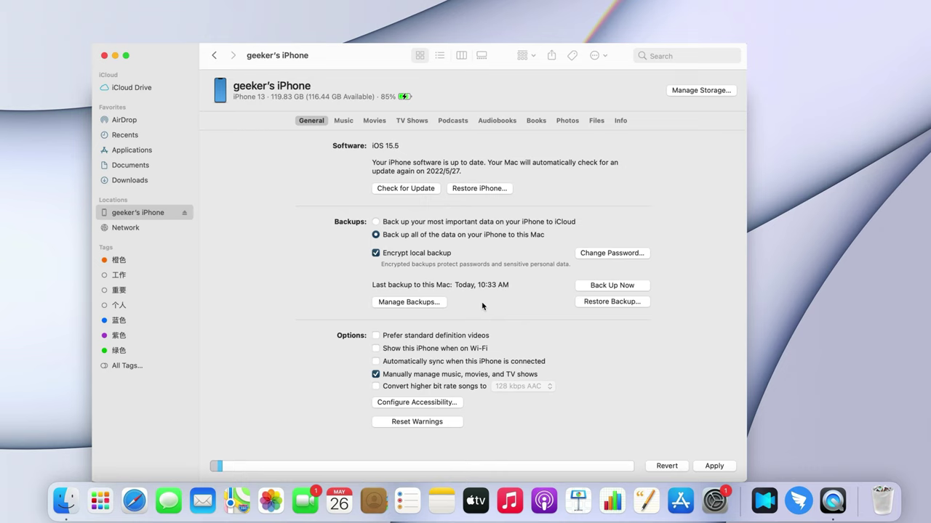
{"action": "left_click", "coordinate": [590, 302]}
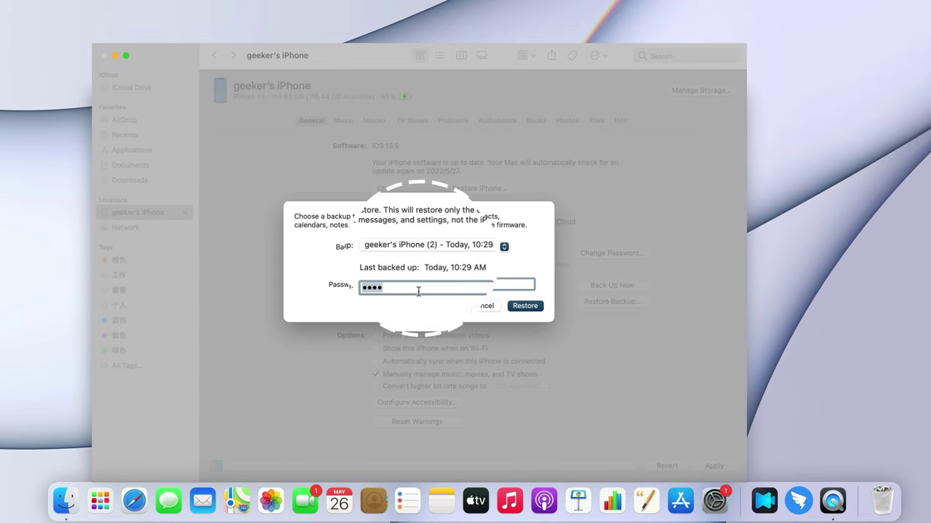
{"action": "left_click", "coordinate": [523, 306]}
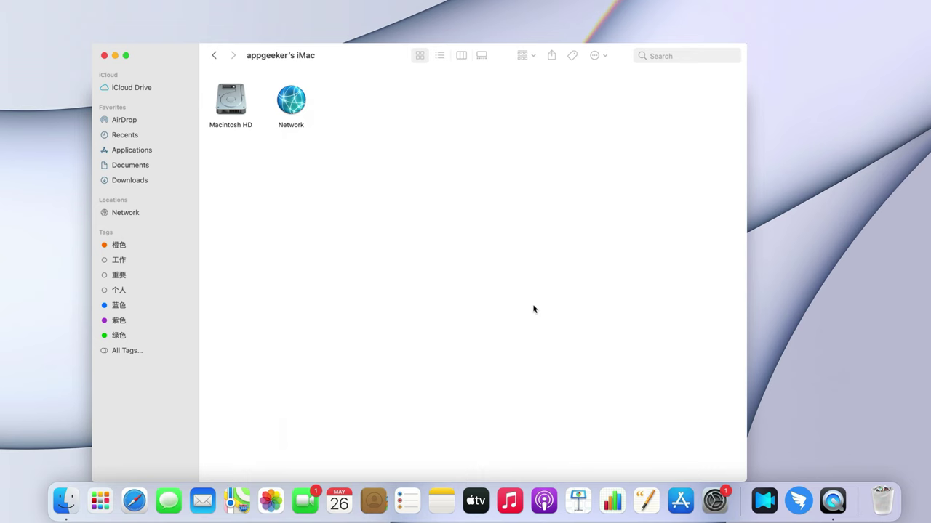
Select the reconnected iPhone 13 in Finder's sidebar after the restore
{"action": "left_click", "coordinate": [133, 214]}
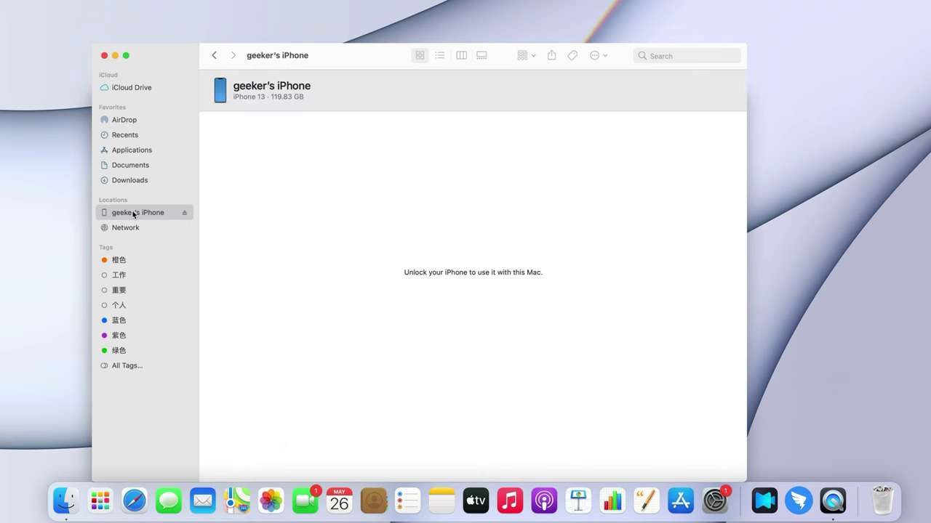